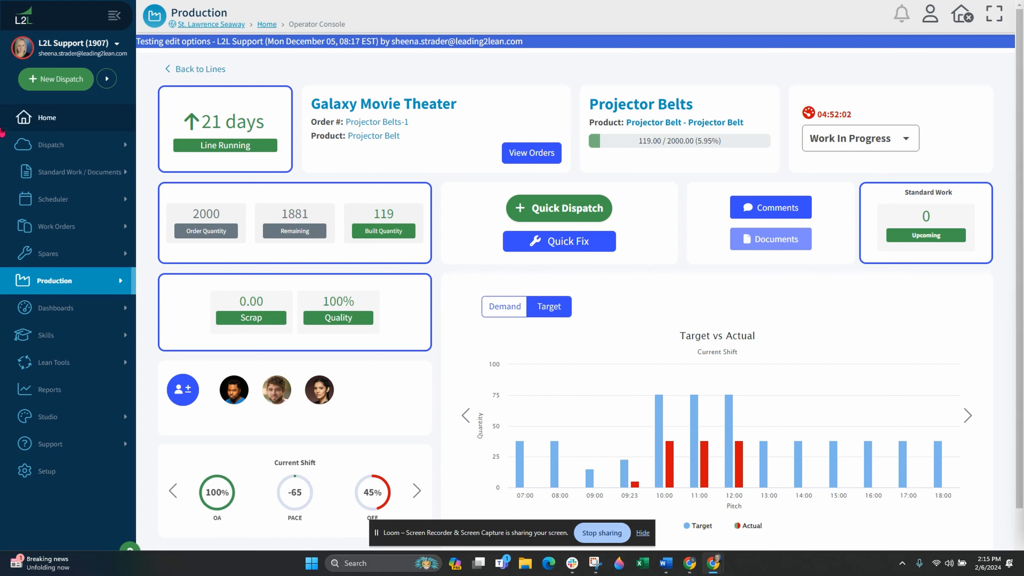
Show all schedules in the Scheduler and start a new schedule
left_click(44, 205)
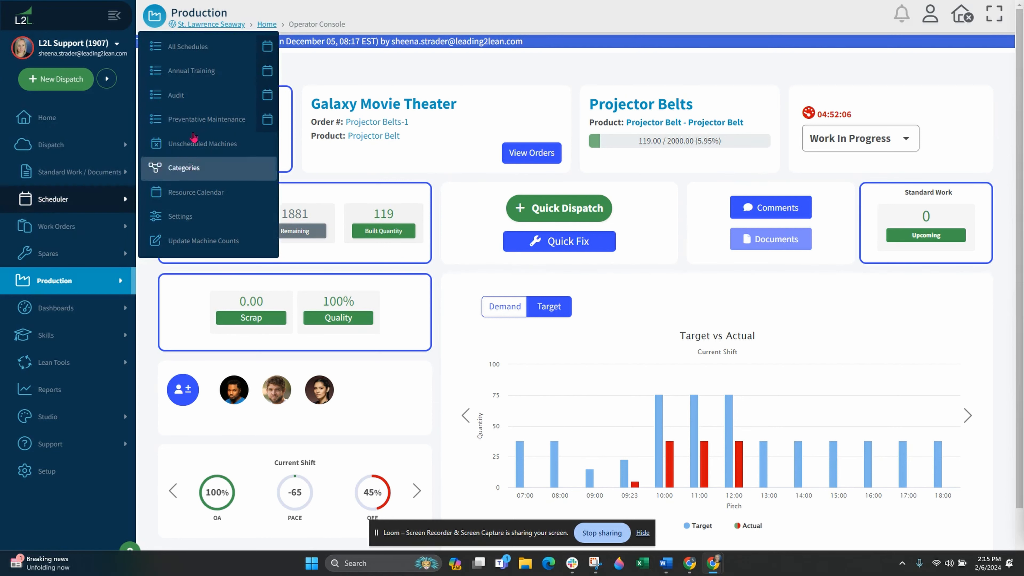
left_click(196, 48)
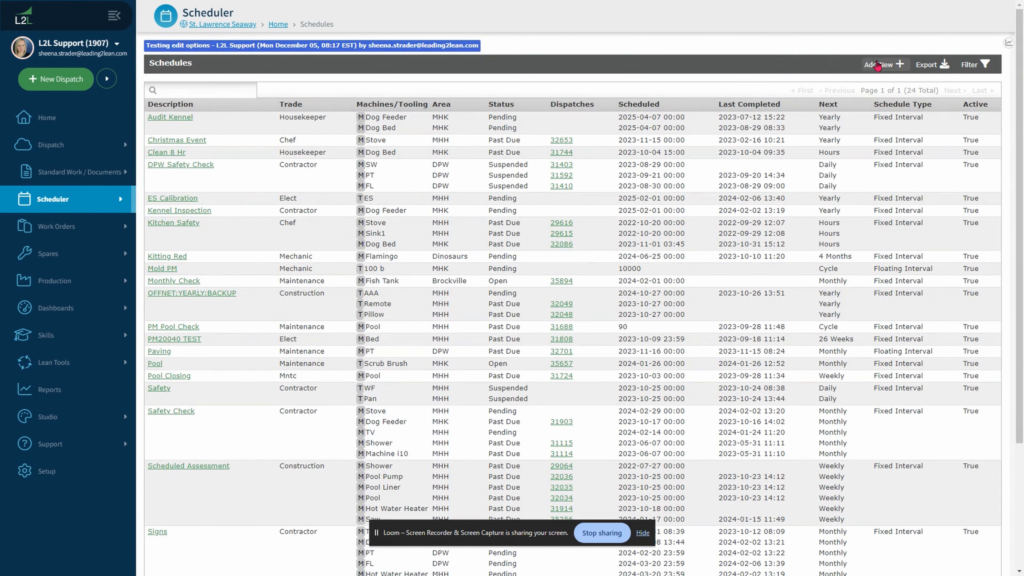
left_click(878, 65)
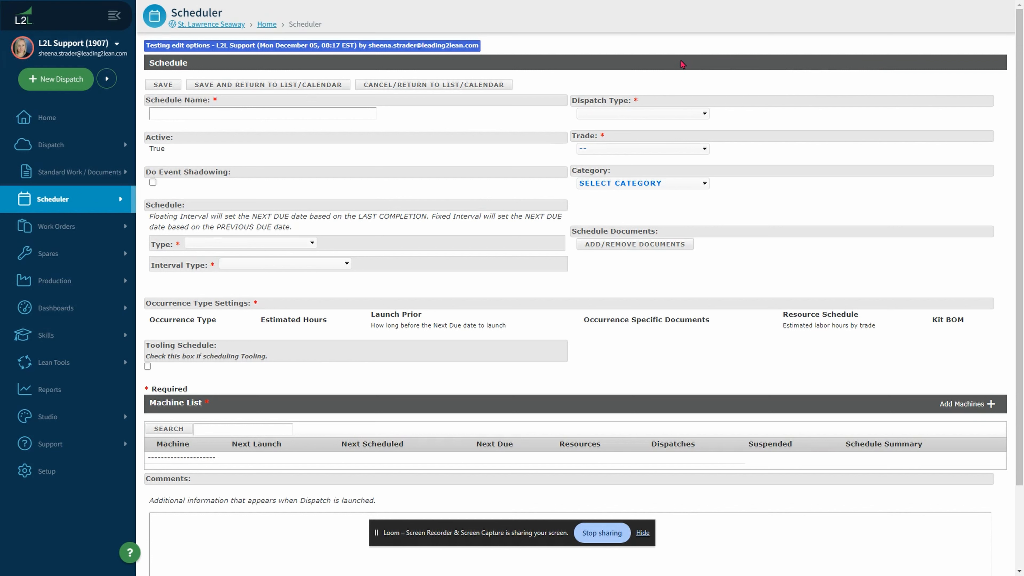
Name the schedule Monthly Assessment and assign it the Assessment - Assessment dispatch type and the Contractor trade
left_click(356, 113)
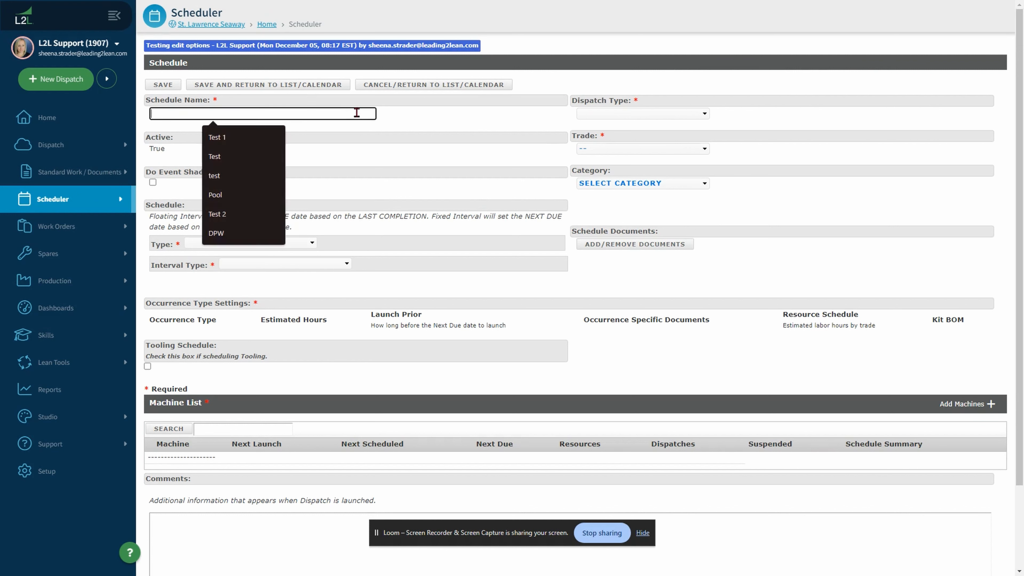
type("Monthly Assessment")
left_click(666, 114)
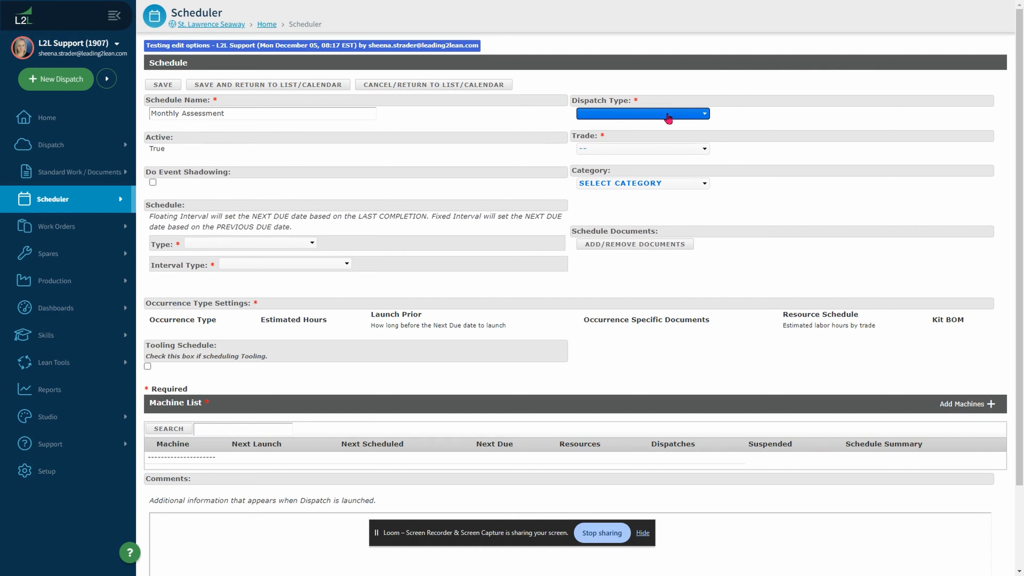
left_click(645, 152)
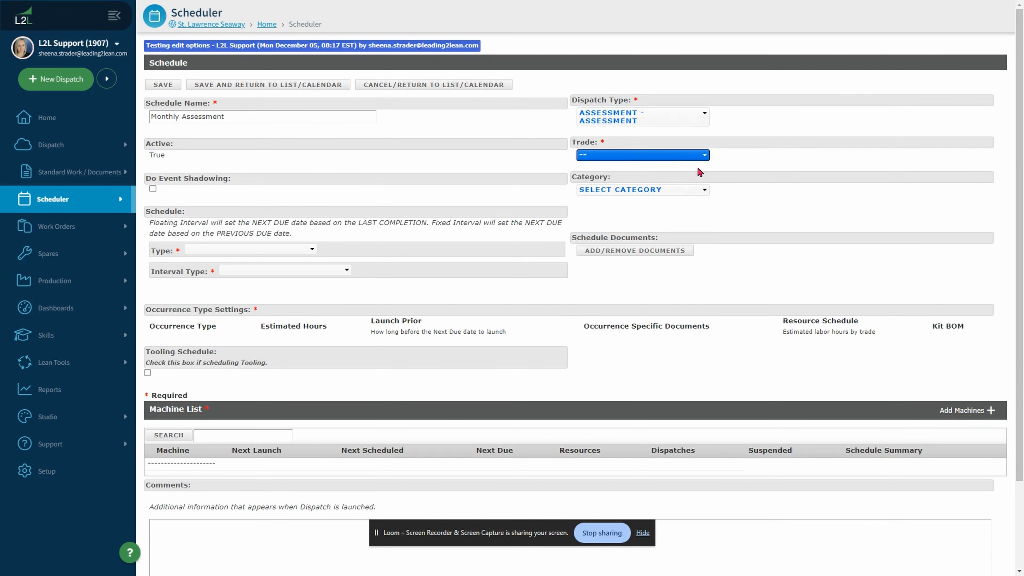
left_click(660, 160)
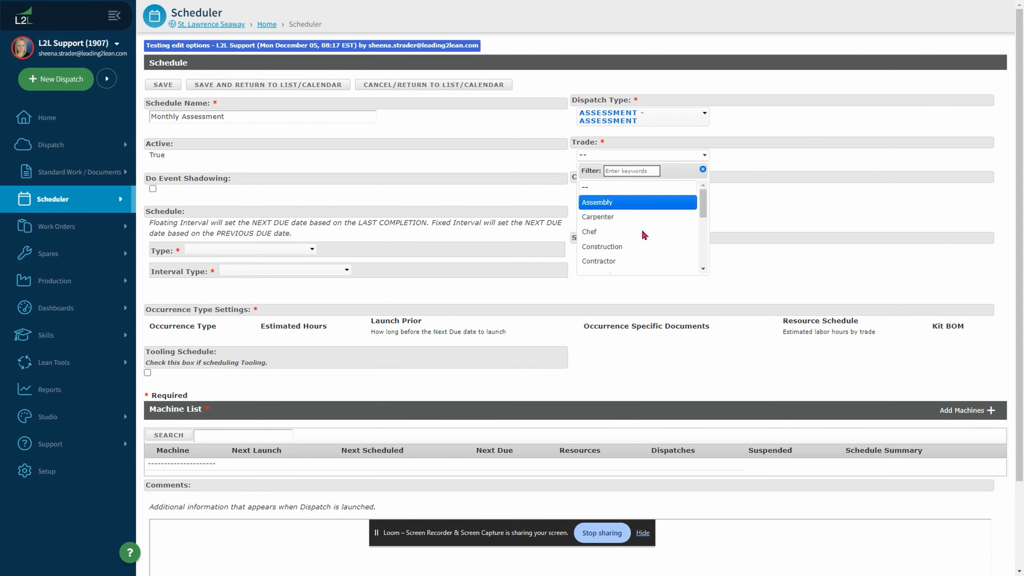
left_click(605, 258)
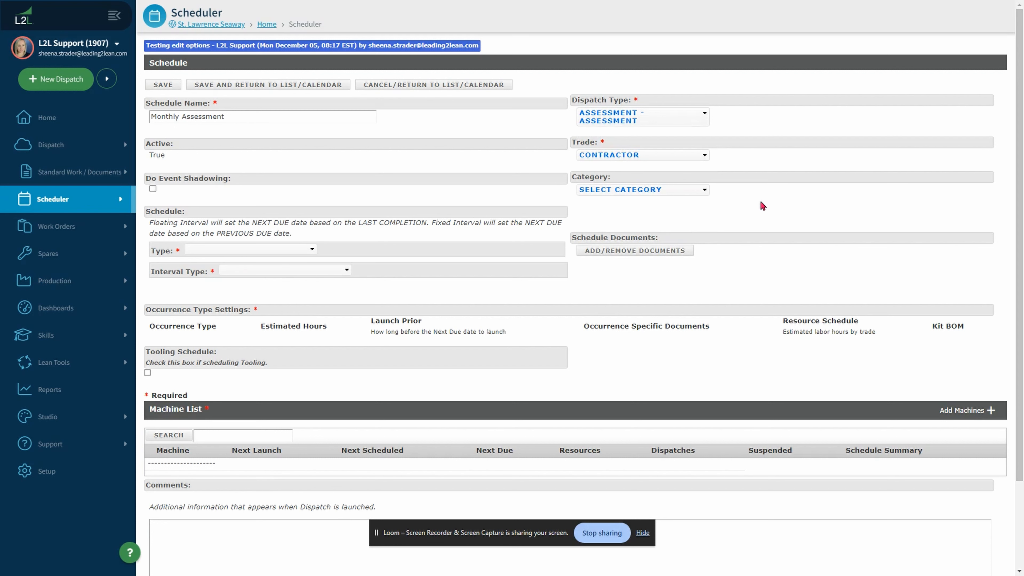
left_click(627, 190)
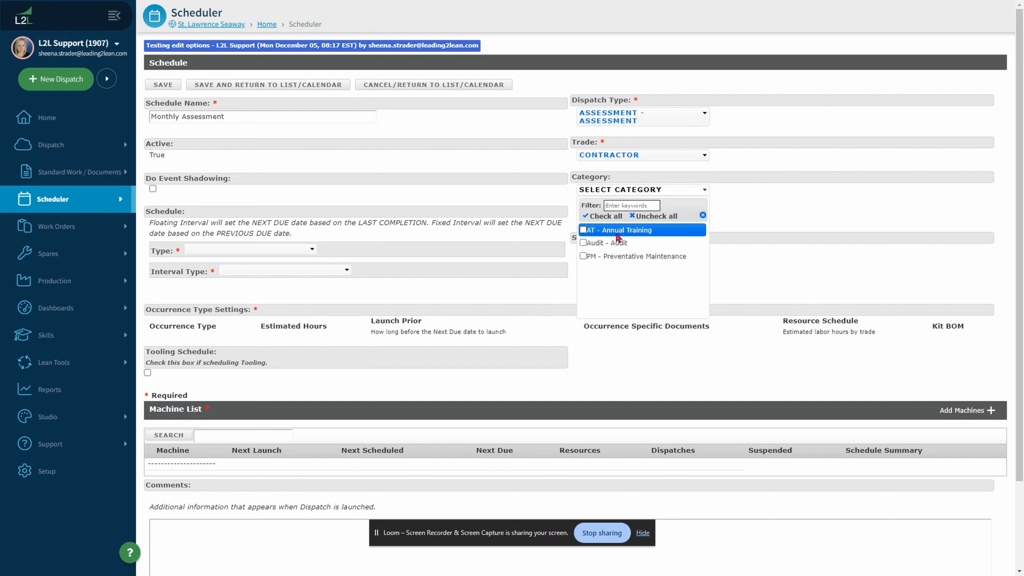
left_click(734, 192)
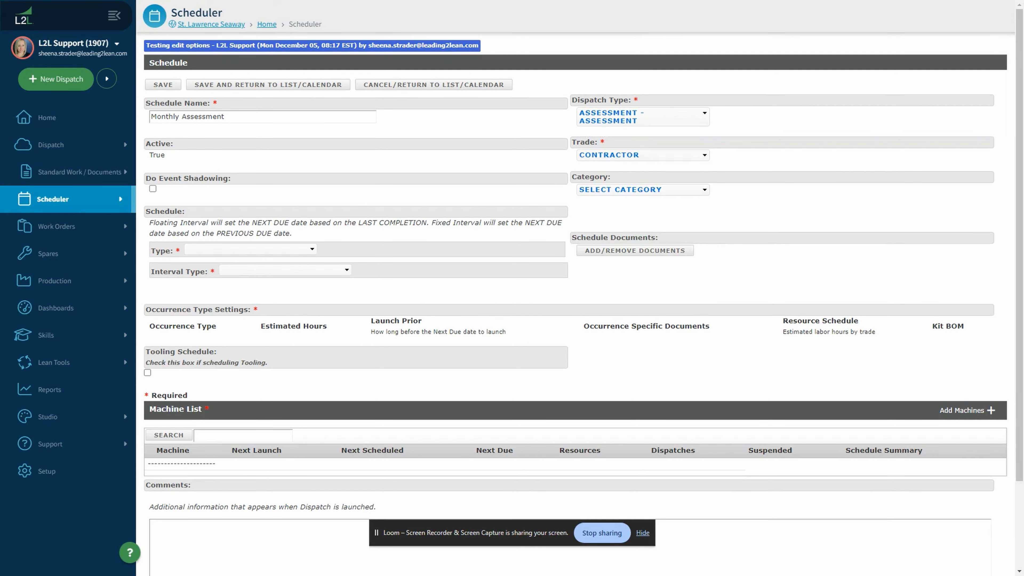
Set the schedule type to Fixed Interval and its interval type to Calendar - Monthly
scroll(724, 289, "down", 1)
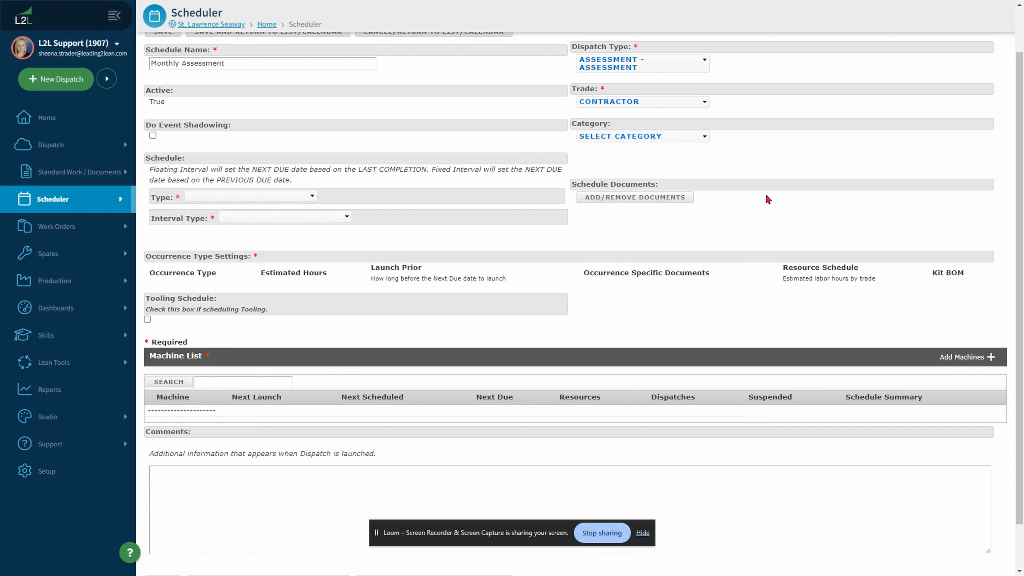
left_click(298, 196)
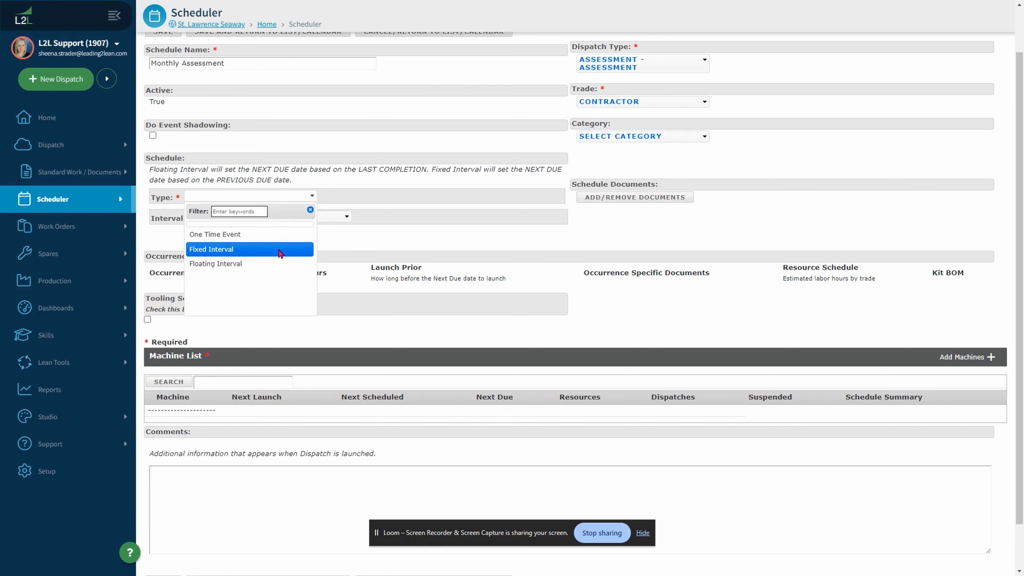
left_click(280, 250)
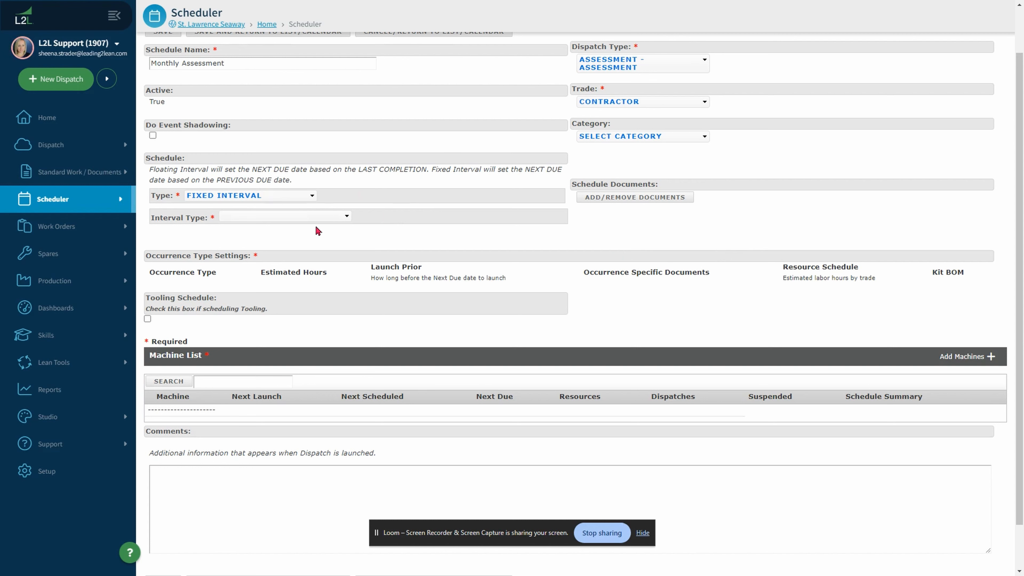
left_click(322, 222)
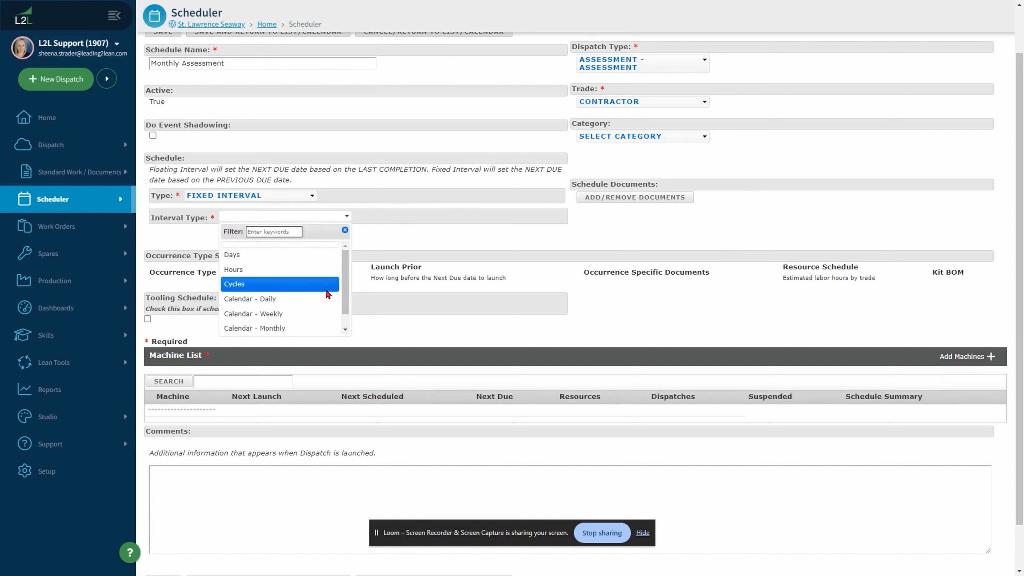
scroll(324, 298, "down", 1)
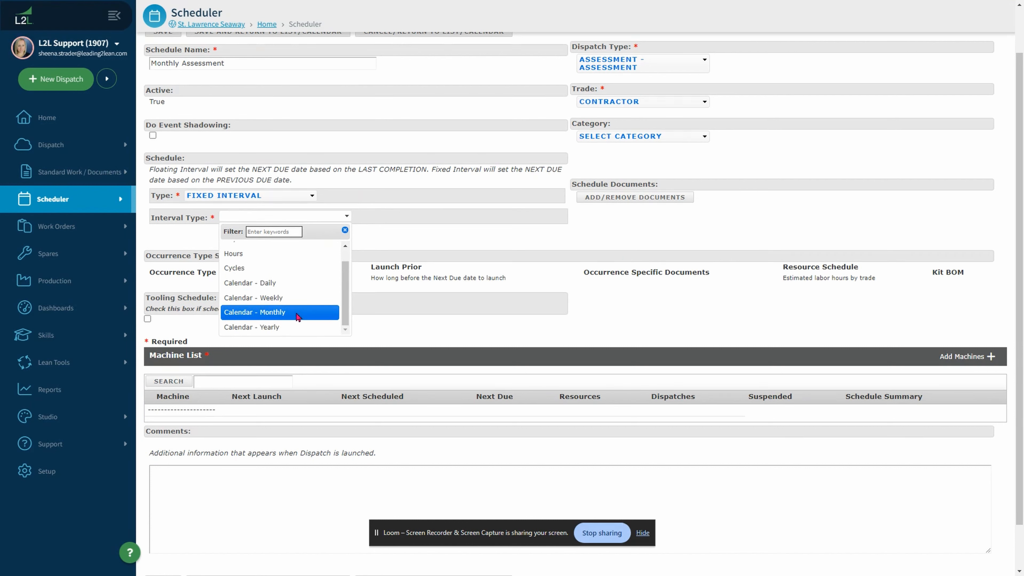
left_click(278, 313)
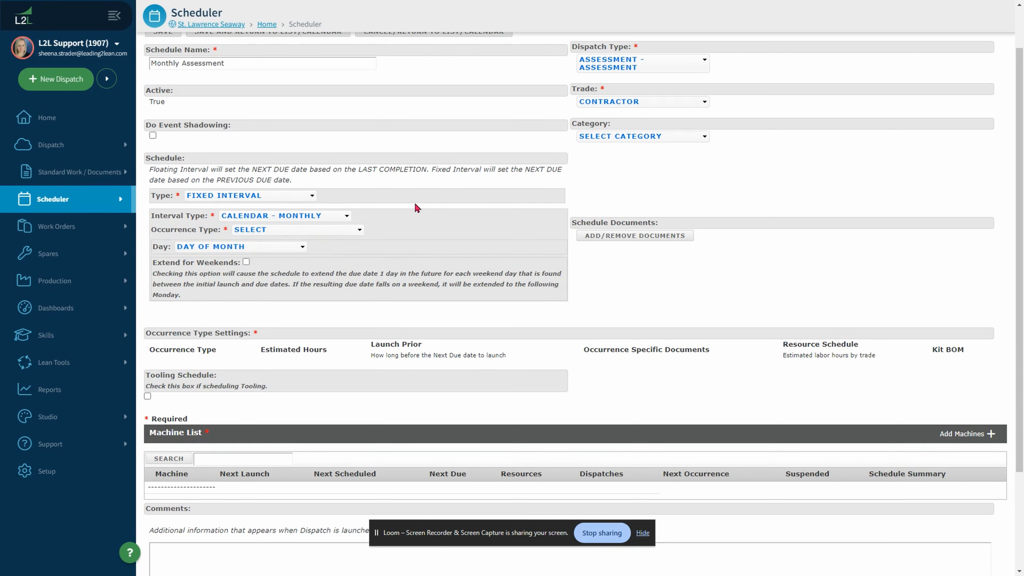
Set the schedule's occurrence type to Monthly
left_click(345, 233)
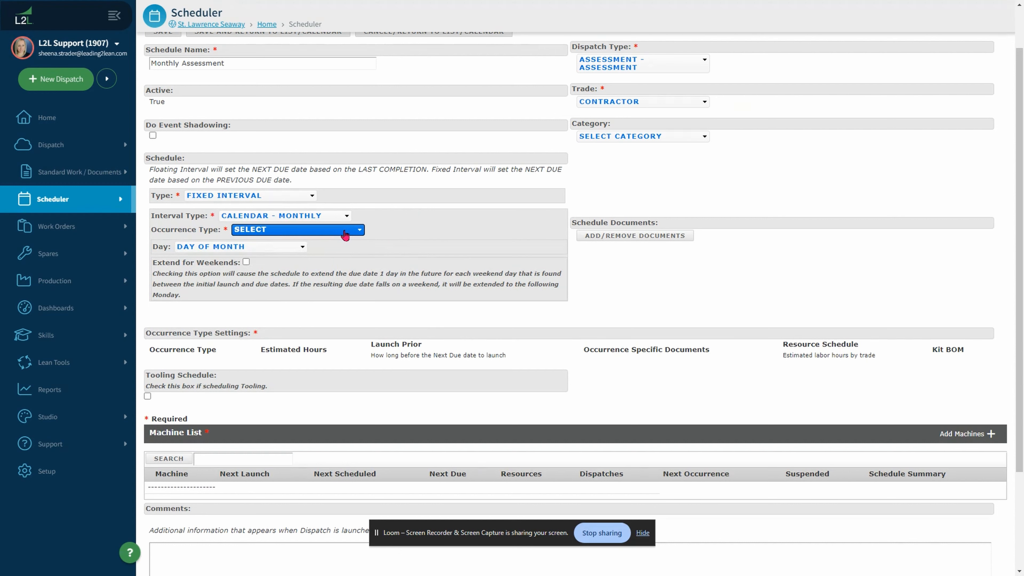
left_click(345, 233)
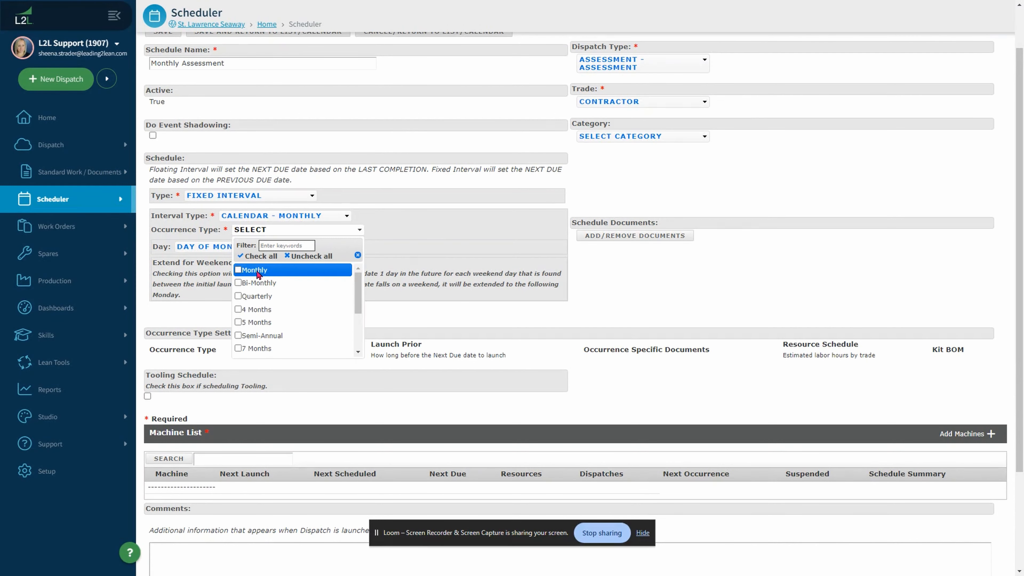
left_click(249, 277)
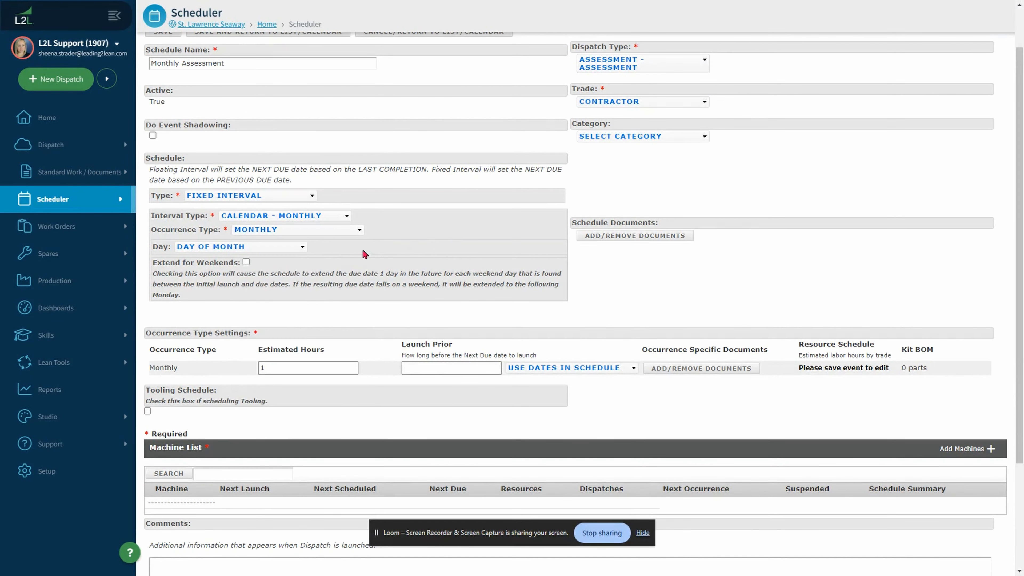
Examine the schedule's day options, estimated hours, launch prior units and tooling setting
left_click(263, 247)
left_click(262, 247)
scroll(272, 321, "down", 3)
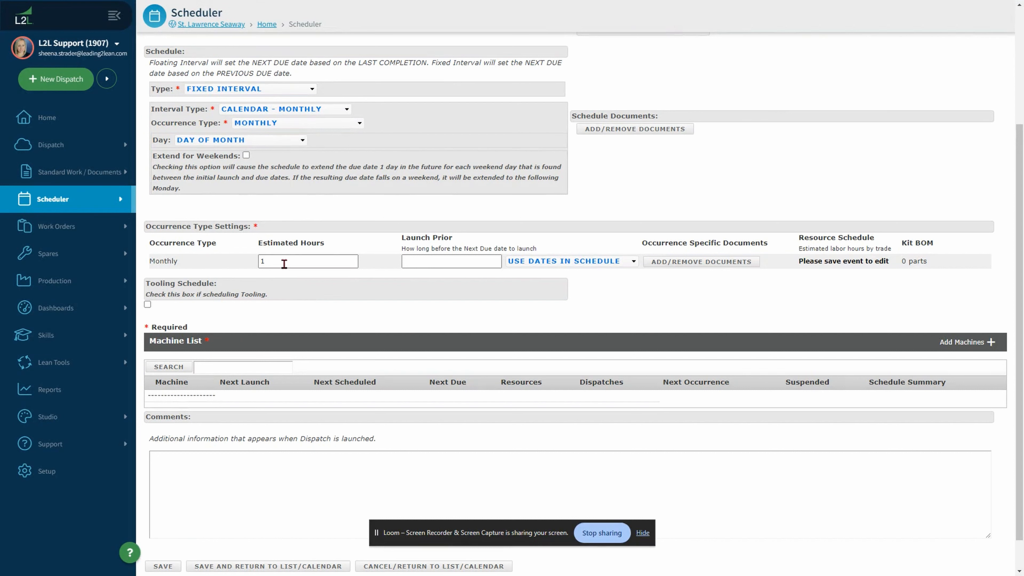
left_click(292, 260)
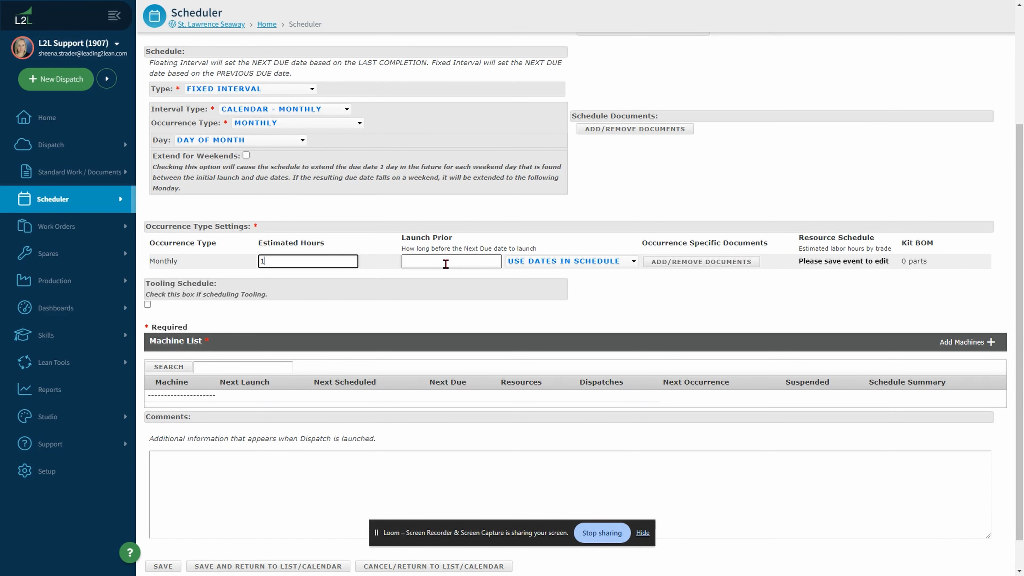
left_click(547, 262)
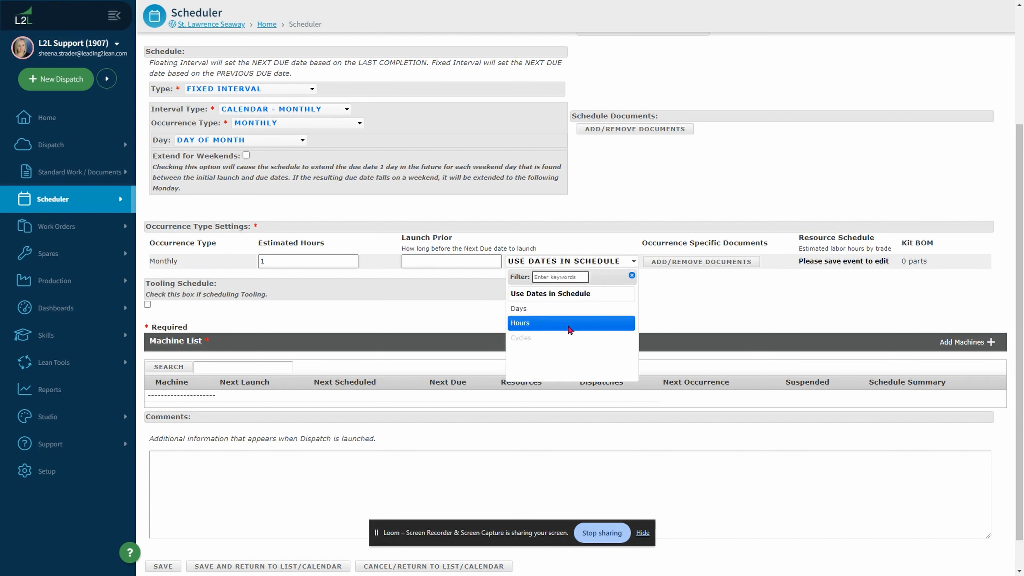
left_click(592, 262)
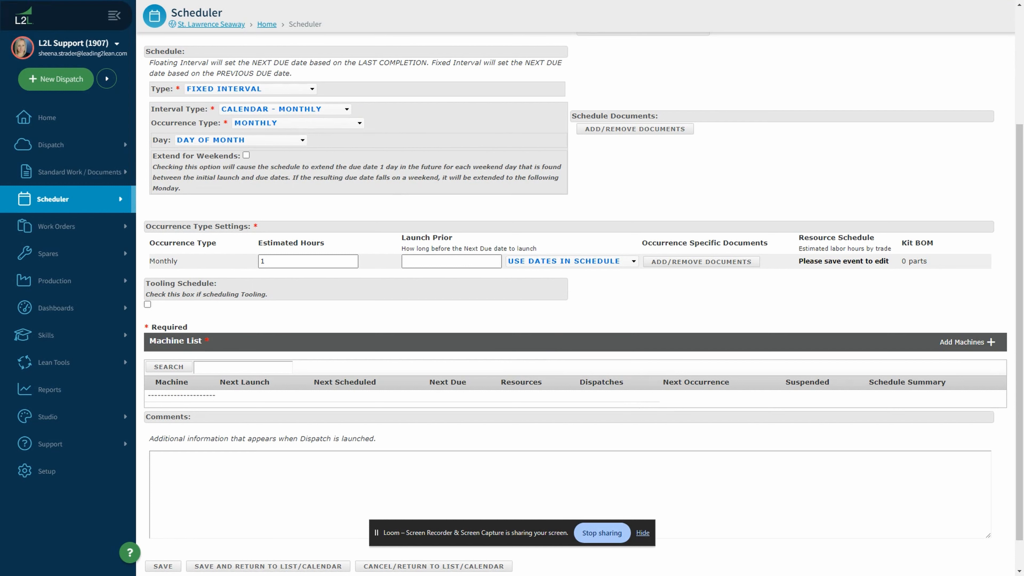
scroll(472, 299, "down", 1)
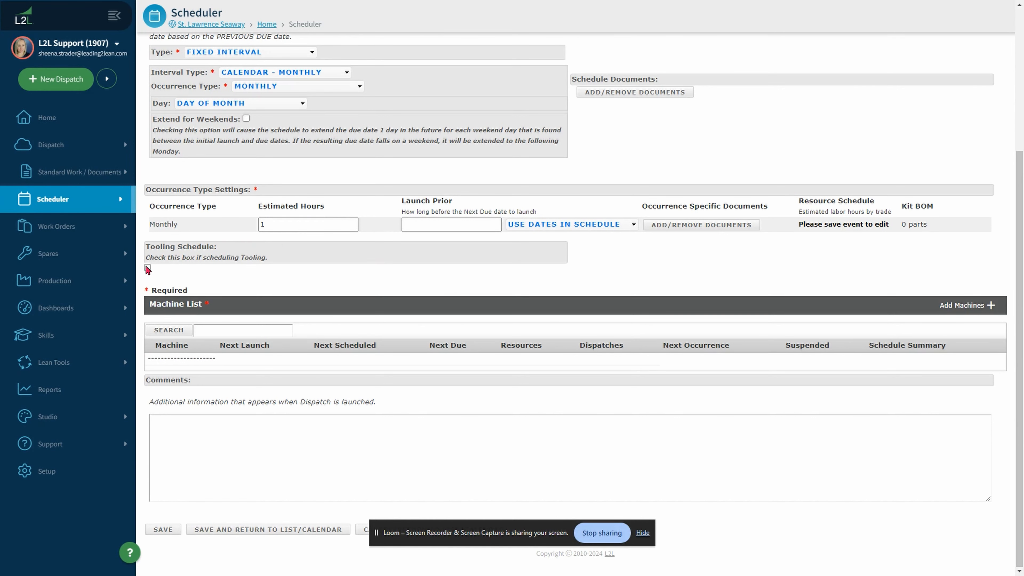
mouse_move(133, 263)
Select the Dog Feeder in MHK - Kennel 2 and the Engine in Dolls - MLP as machines to add to the schedule
left_click(967, 306)
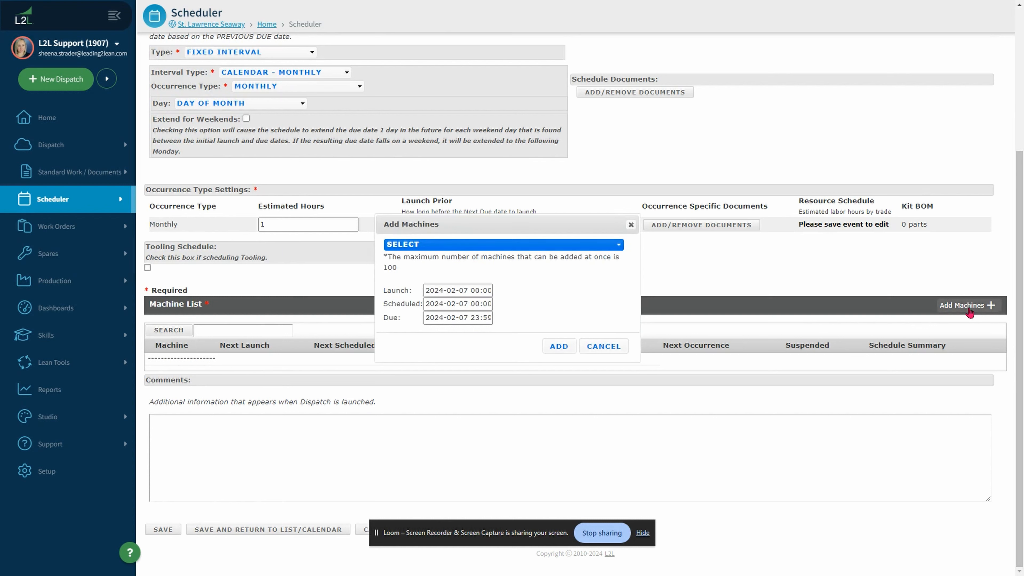
left_click(583, 248)
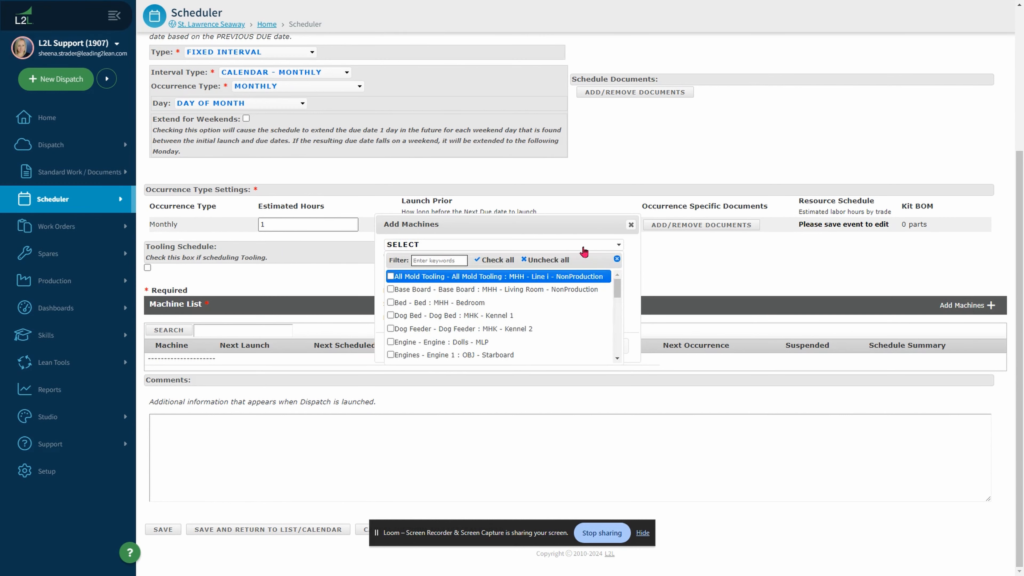
left_click(436, 348)
left_click(482, 330)
left_click(629, 246)
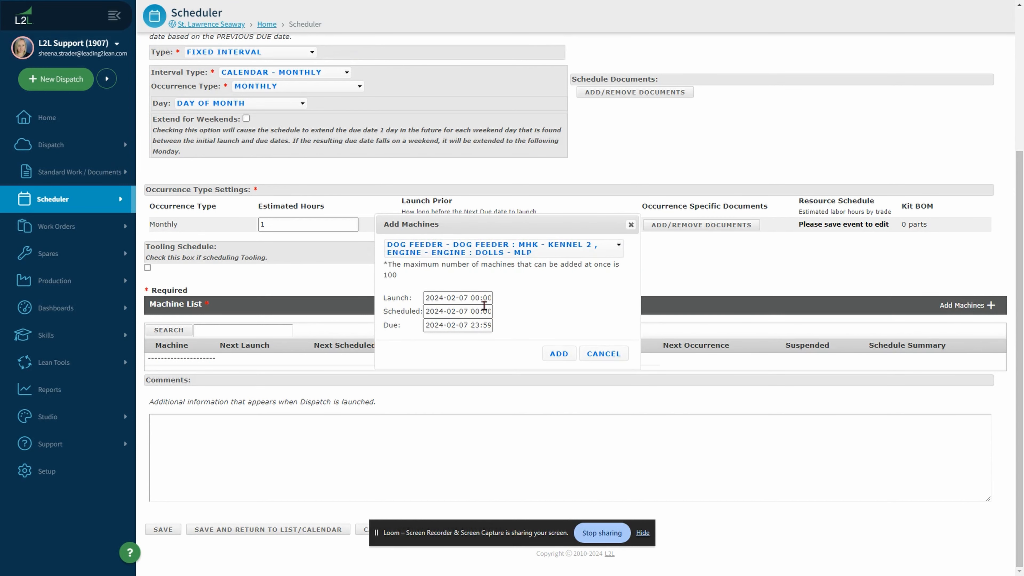
Set the launch date to 2024-03-01 and the due date to 2024-03-28, and add the selected machines to the machine list
left_click(471, 298)
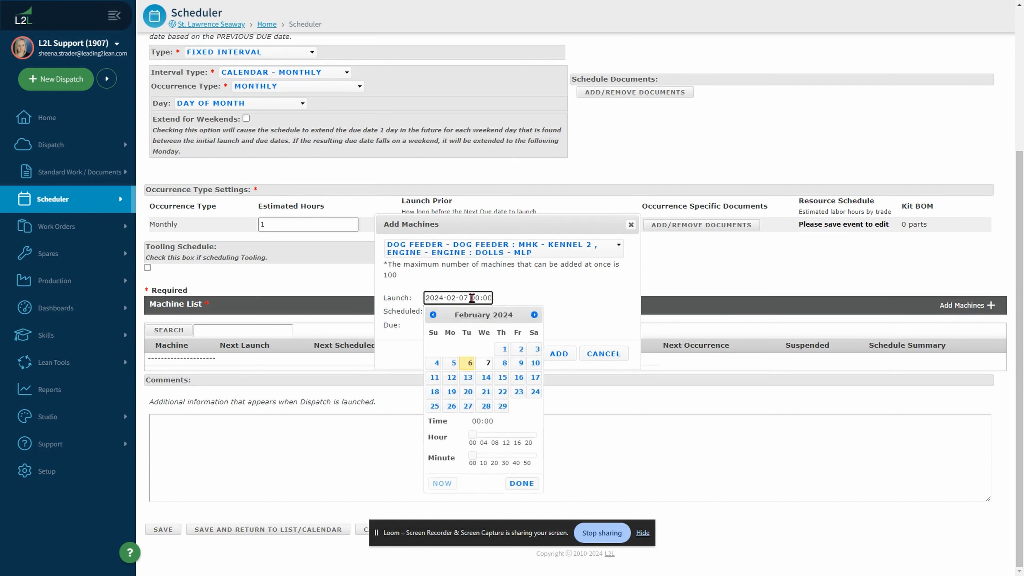
left_click(534, 315)
left_click(518, 350)
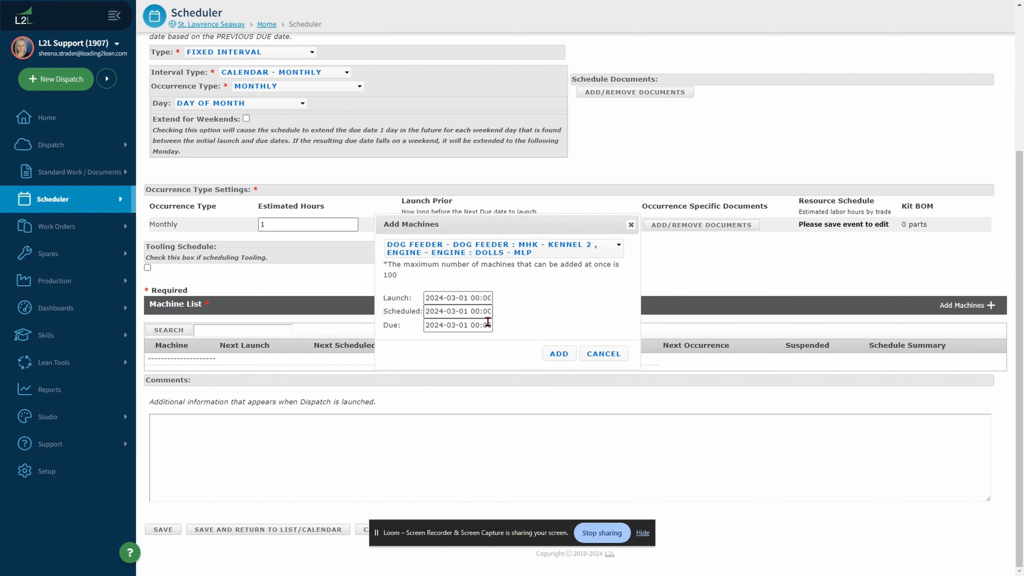
left_click(479, 325)
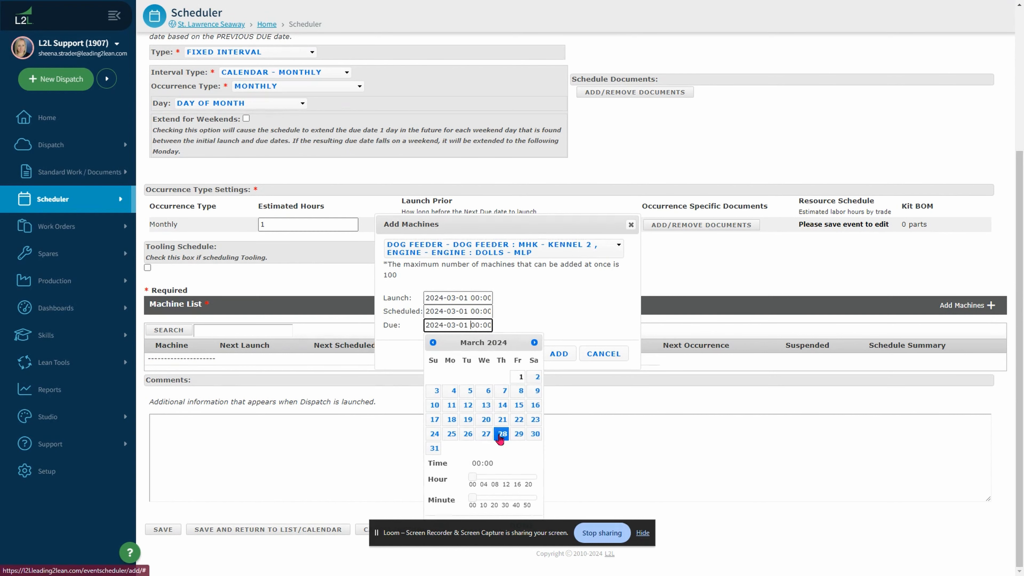
left_click(503, 434)
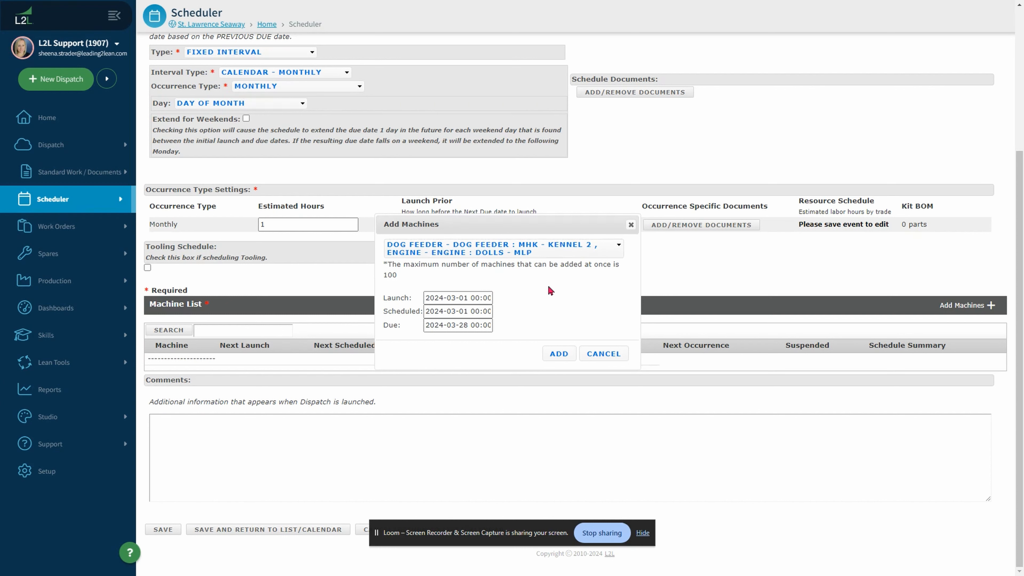
left_click(559, 354)
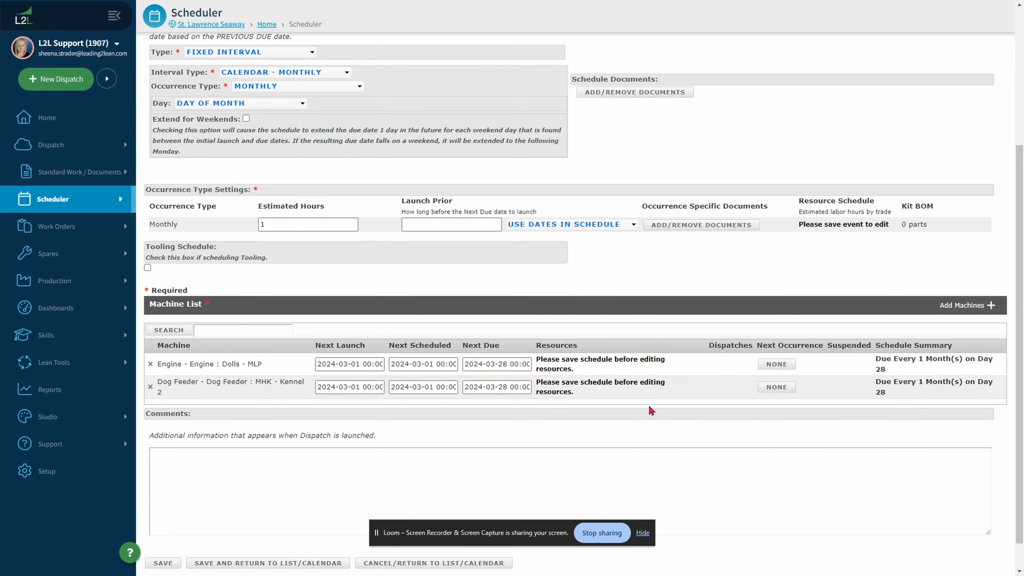
Save the new schedule and review its occurrence settings and machine list
scroll(425, 412, "down", 1)
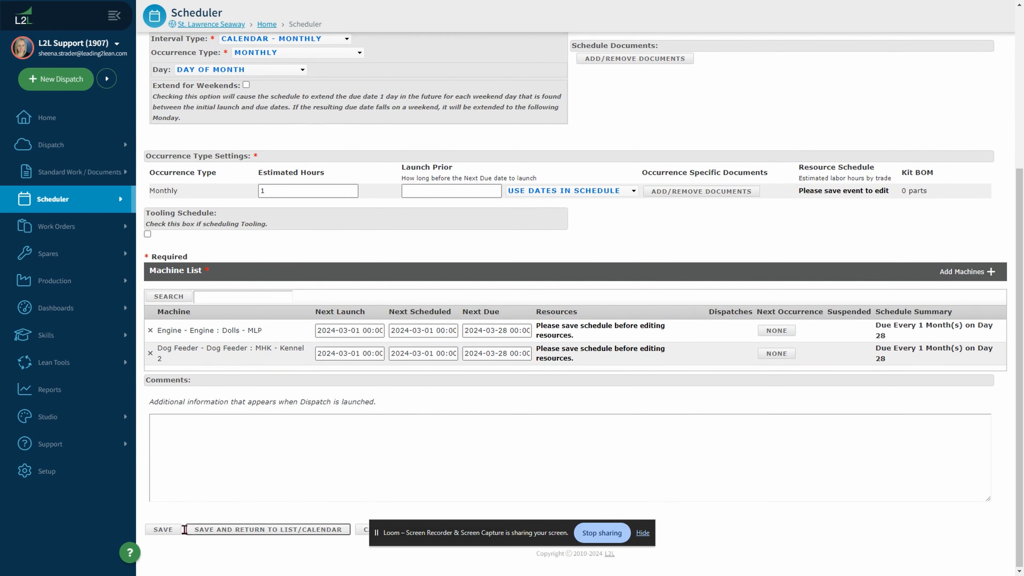
left_click(161, 529)
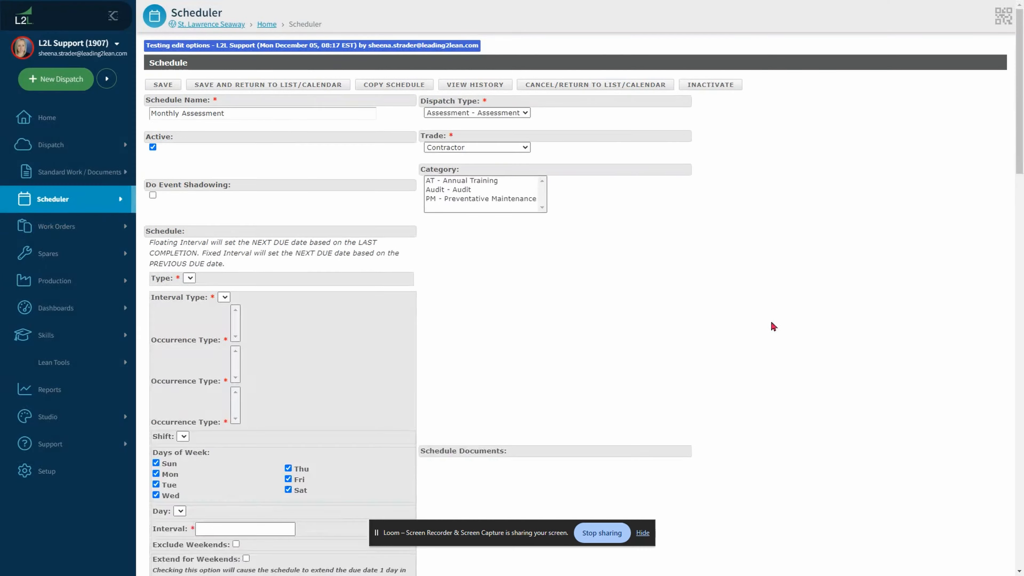
scroll(908, 383, "down", 4)
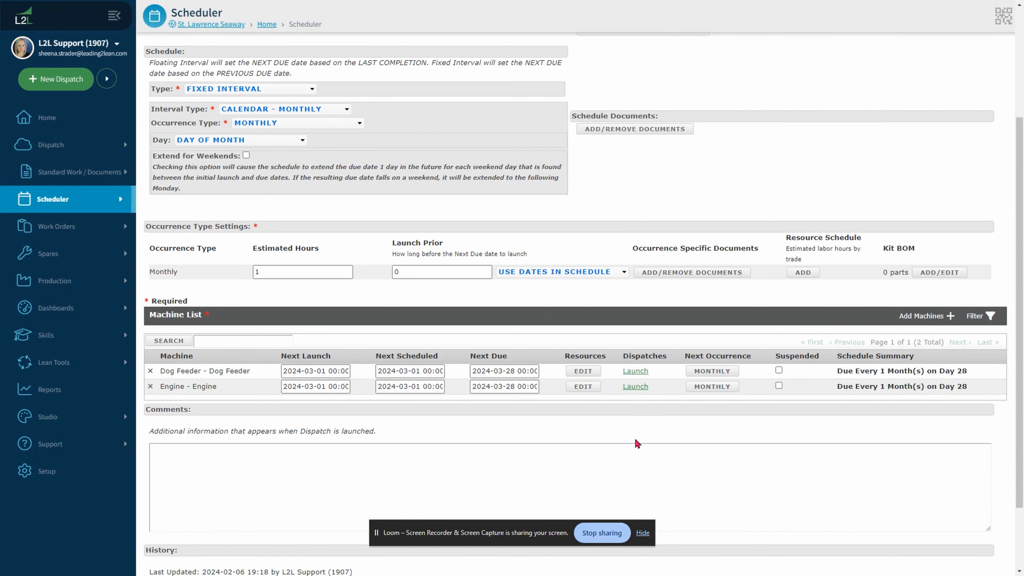